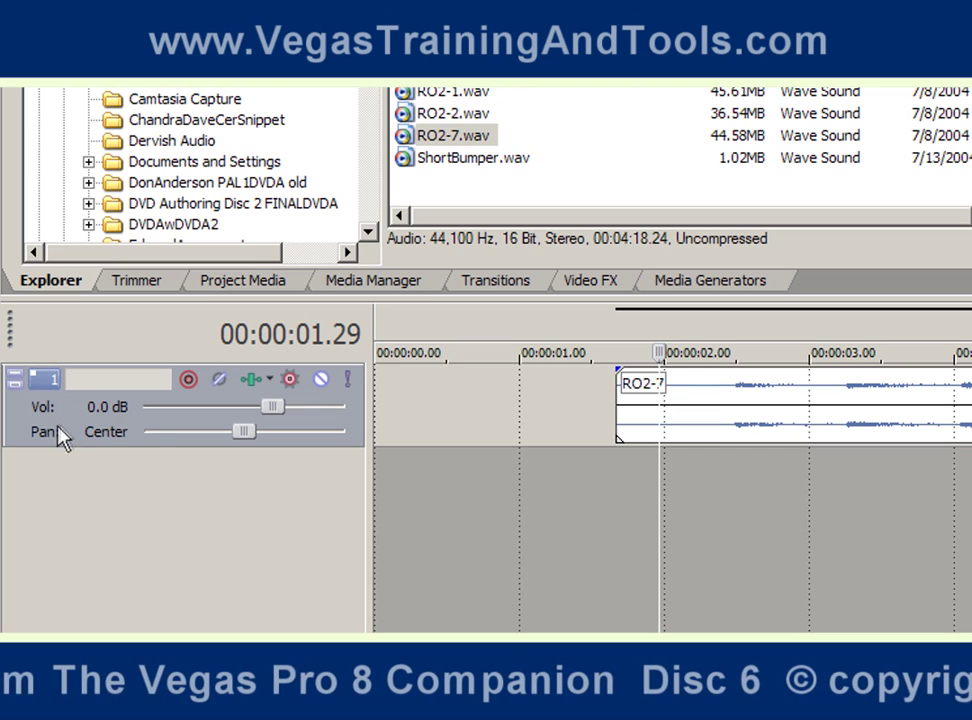
Insert a Volume envelope on the RO2-7 track from the track header's Insert/Remove Envelope menu.
right_click(24, 420)
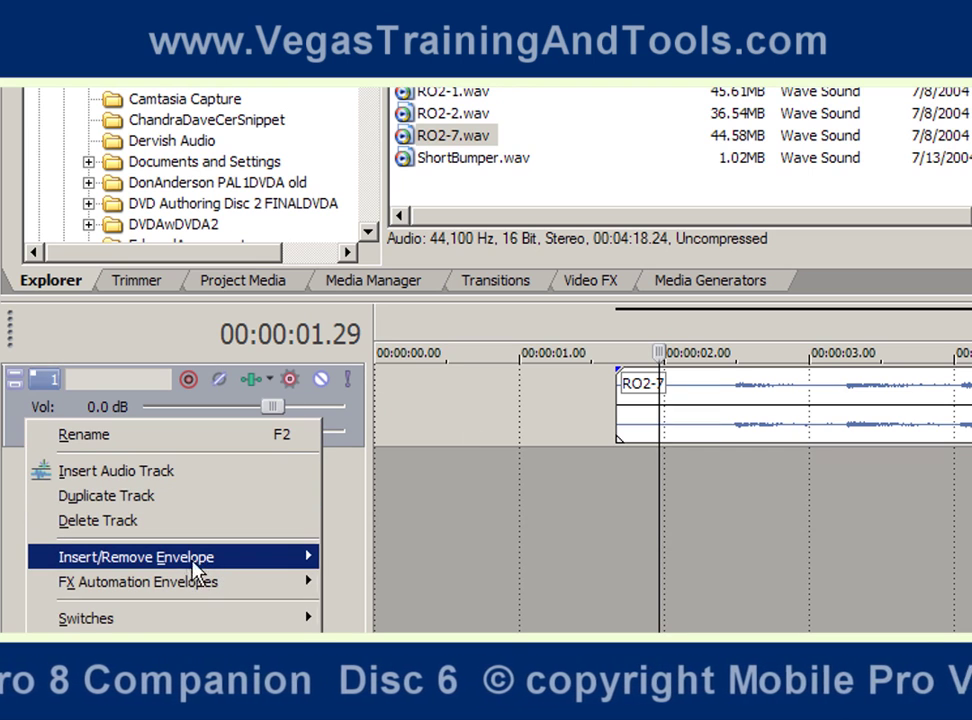
mouse_move(197, 572)
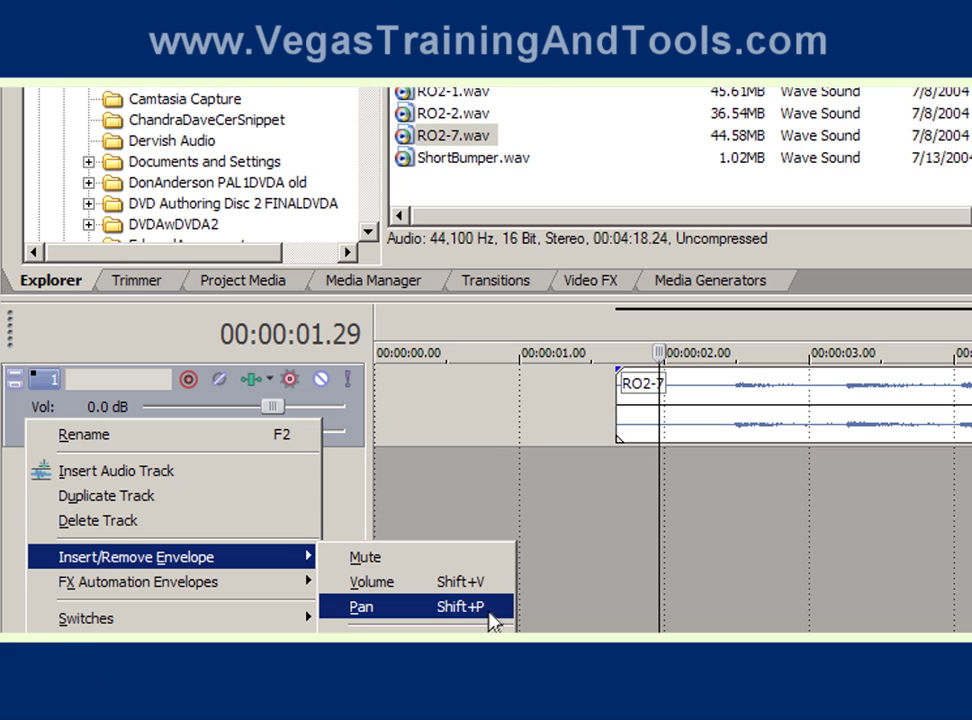
left_click(487, 588)
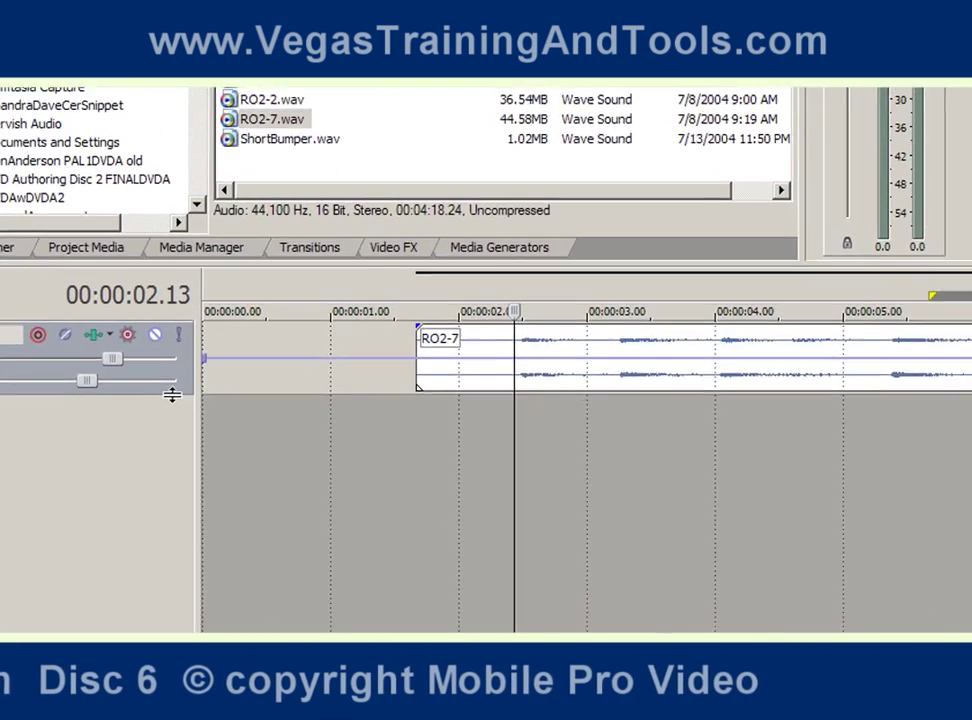
Enlarge the RO2-7 track, raise its volume envelope and play, then drag the envelope to the bottom.
left_click_drag(238, 426, 233, 485)
left_click_drag(126, 453, 124, 462)
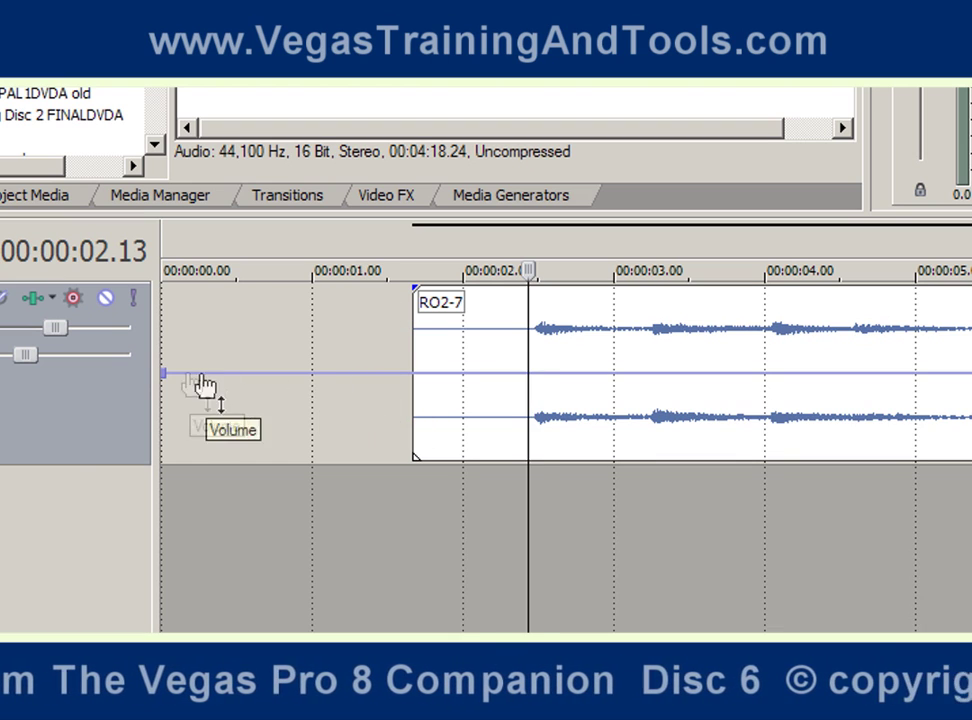
mouse_move(165, 386)
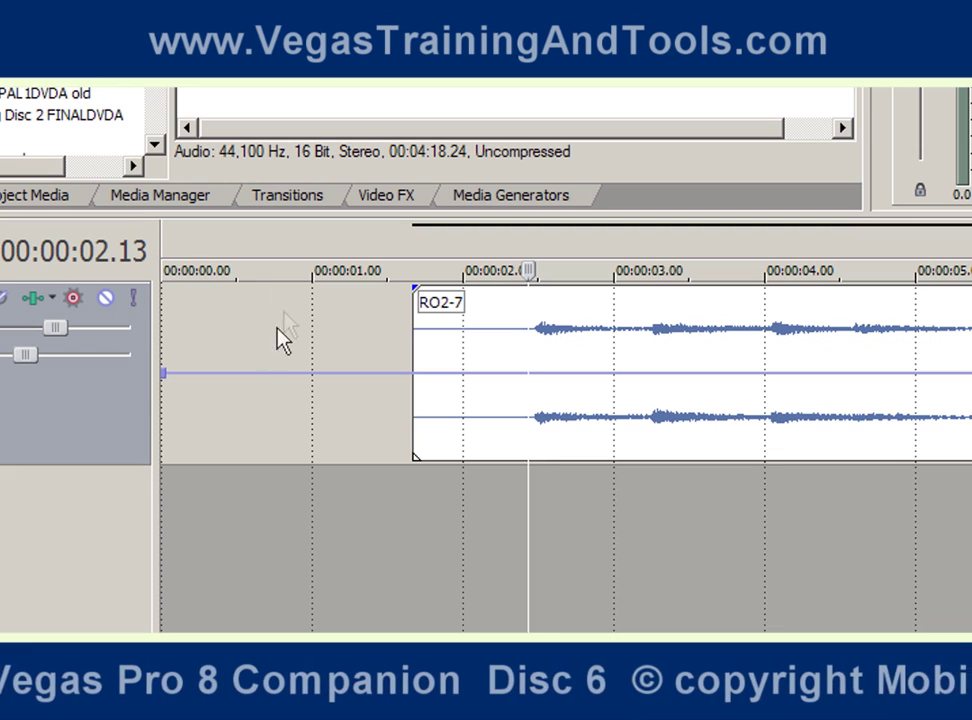
left_click_drag(311, 380, 307, 332)
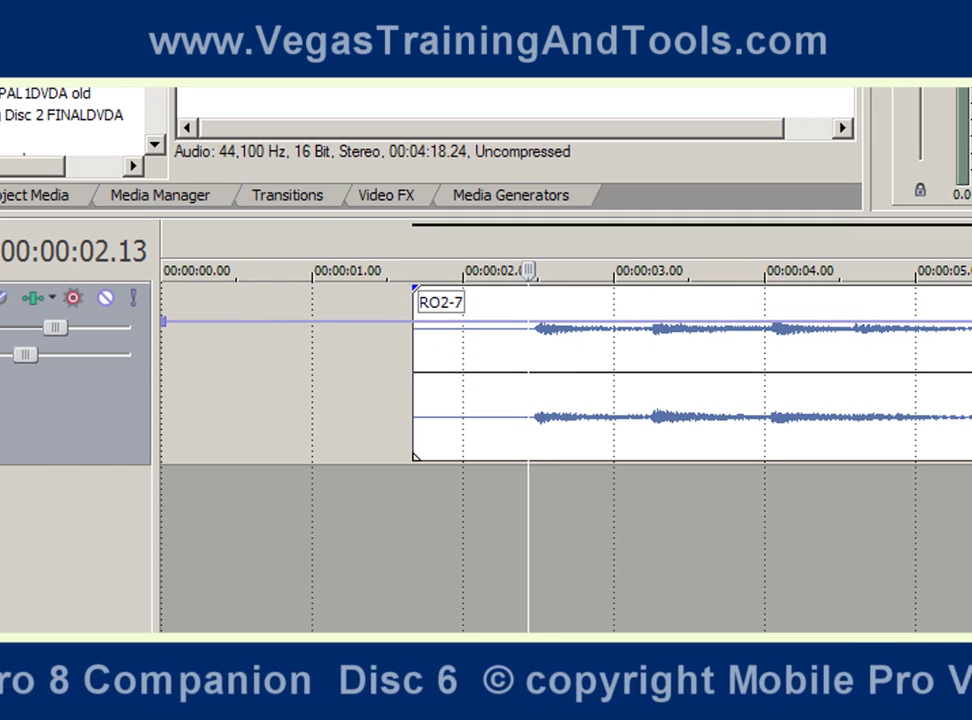
key("space")
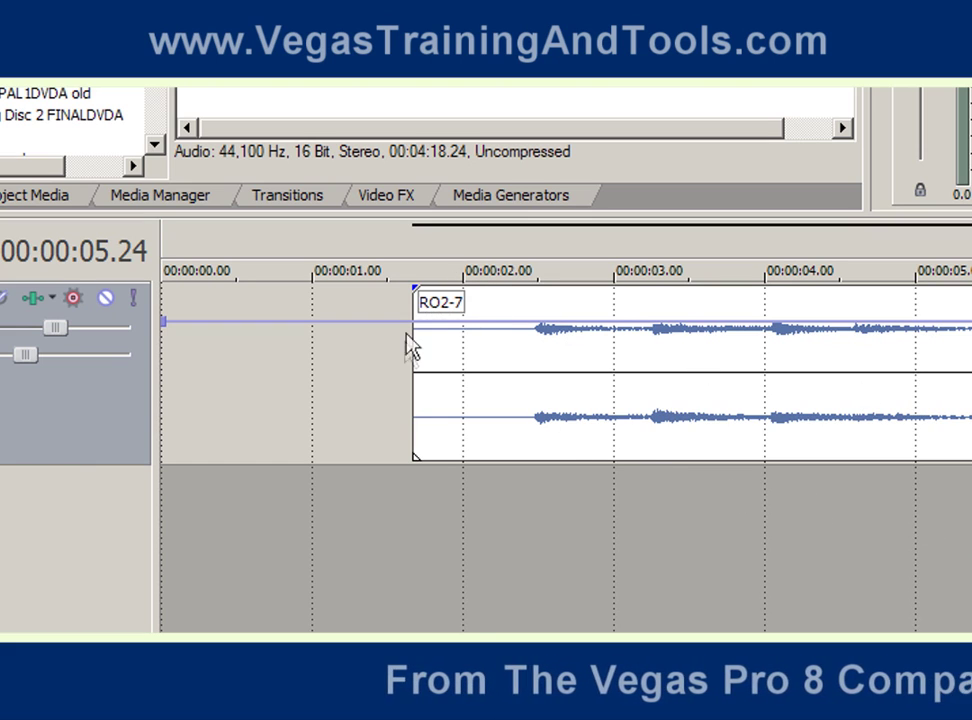
left_click_drag(391, 333, 382, 468)
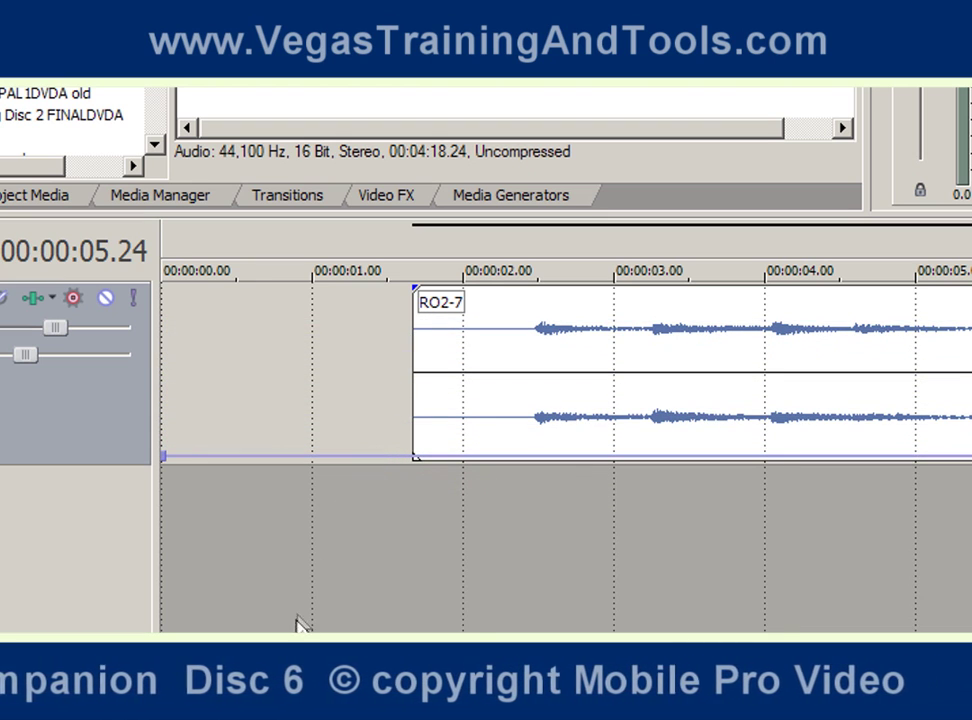
Add envelope points forming a fade-in from silence up to 0.2 dB at about 00:00:05.23.
double_click(541, 457)
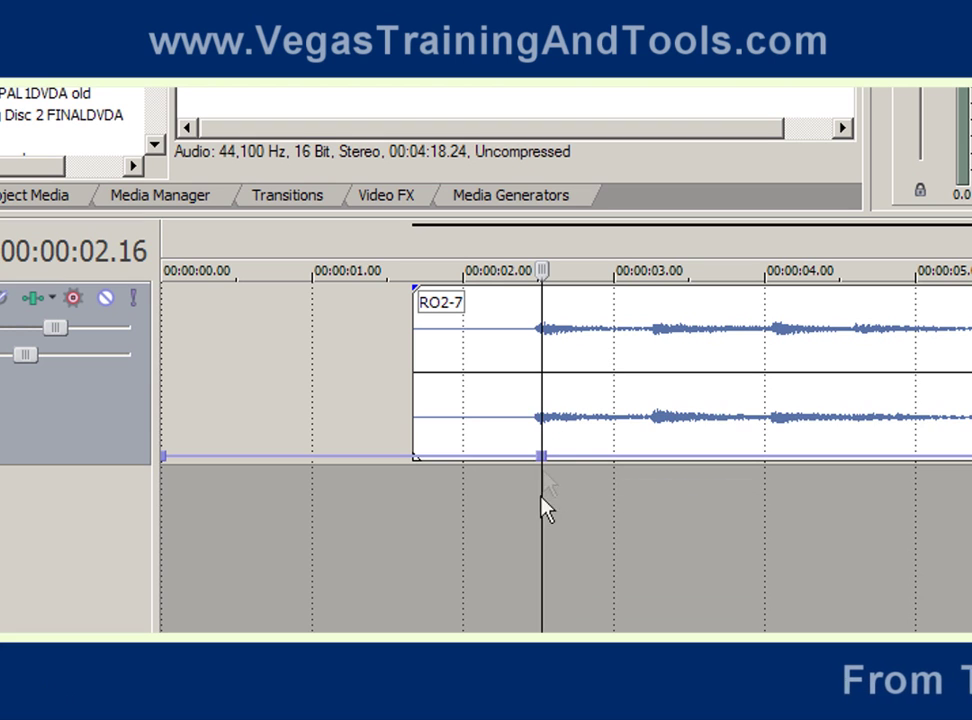
left_click_drag(545, 467, 416, 466)
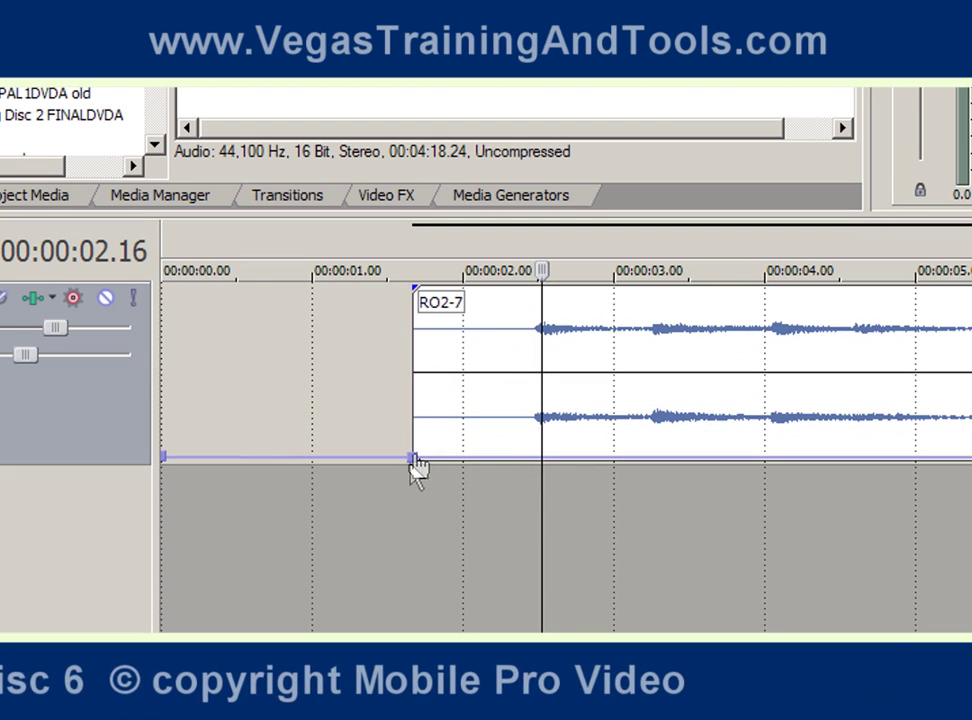
double_click(563, 459)
left_click_drag(571, 462, 624, 372)
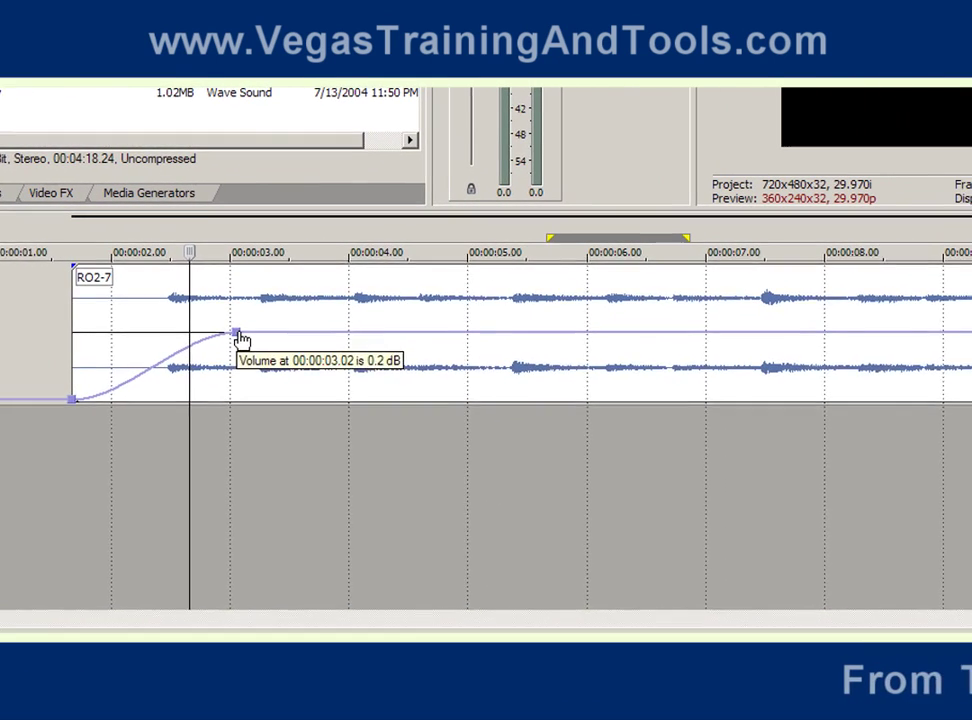
left_click_drag(240, 338, 549, 333)
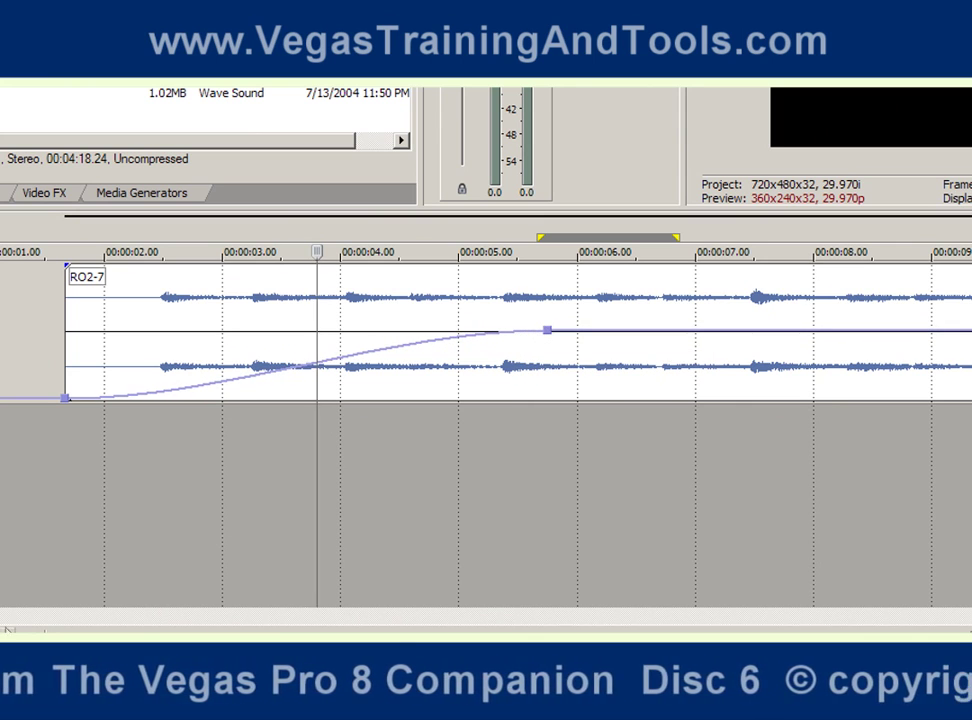
Play back the fade-in, then add points near 7 and 8.5 s, dropping the 8.5 s point to silence.
key("space")
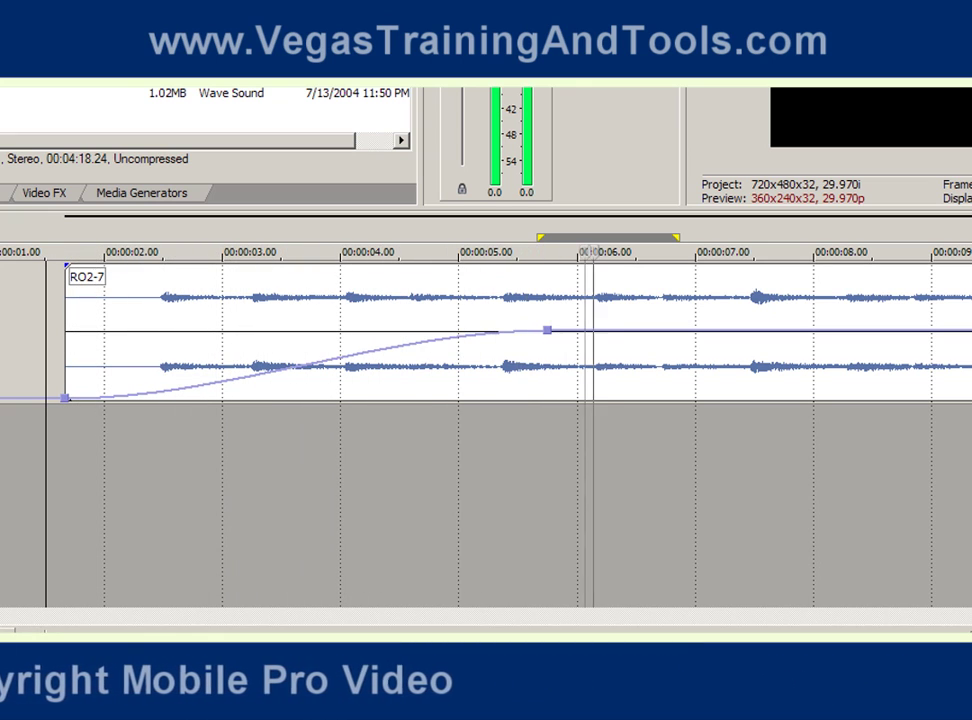
key("Return")
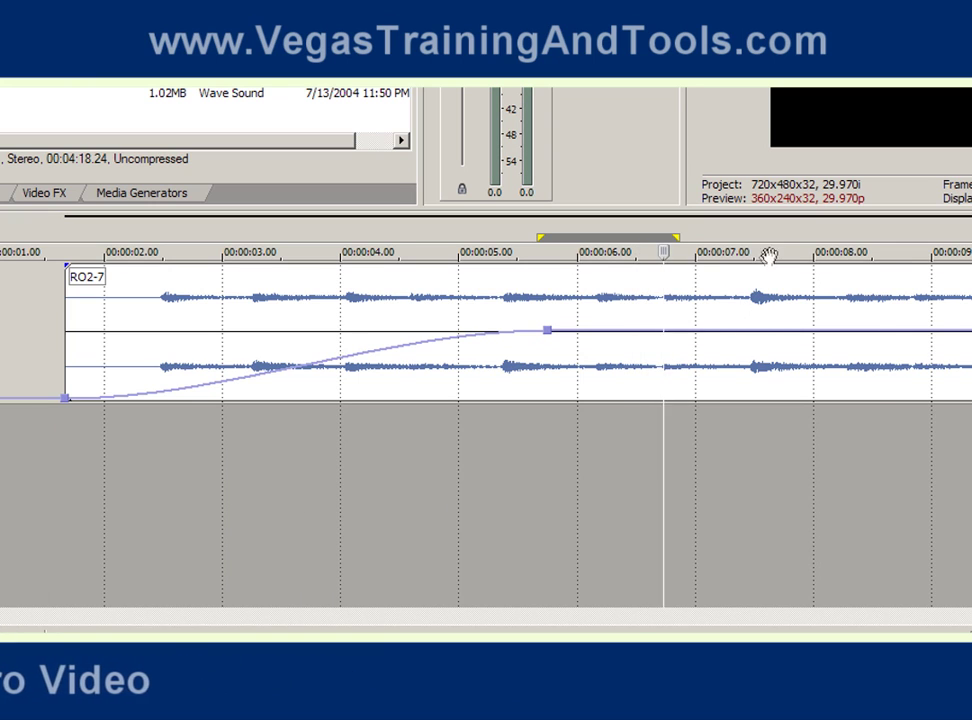
scroll(766, 258, "right", 3)
double_click(446, 332)
double_click(612, 331)
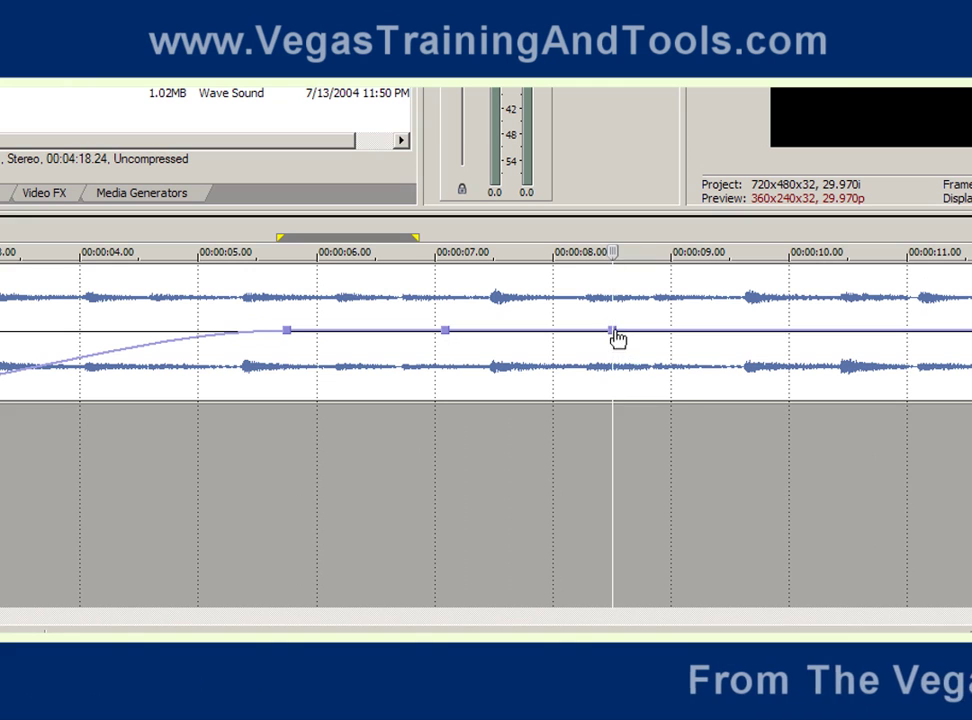
left_click_drag(614, 338, 618, 414)
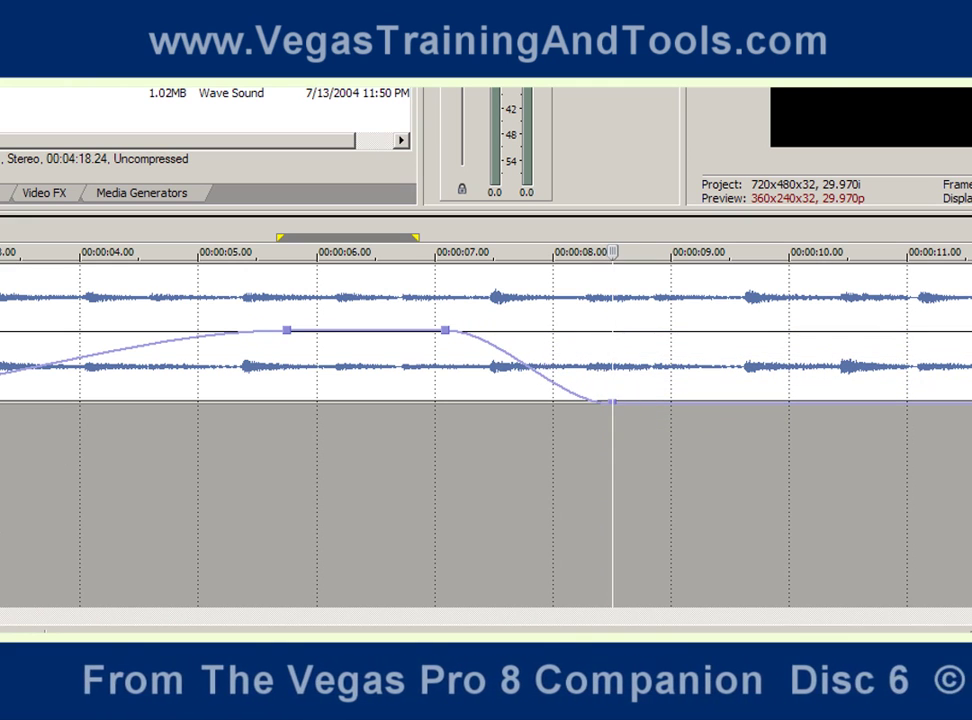
Move the fade-in's start point to about 3.28 s and play back the fade in and out.
scroll(486, 330, "left", 2)
left_click_drag(0, 385, 180, 401)
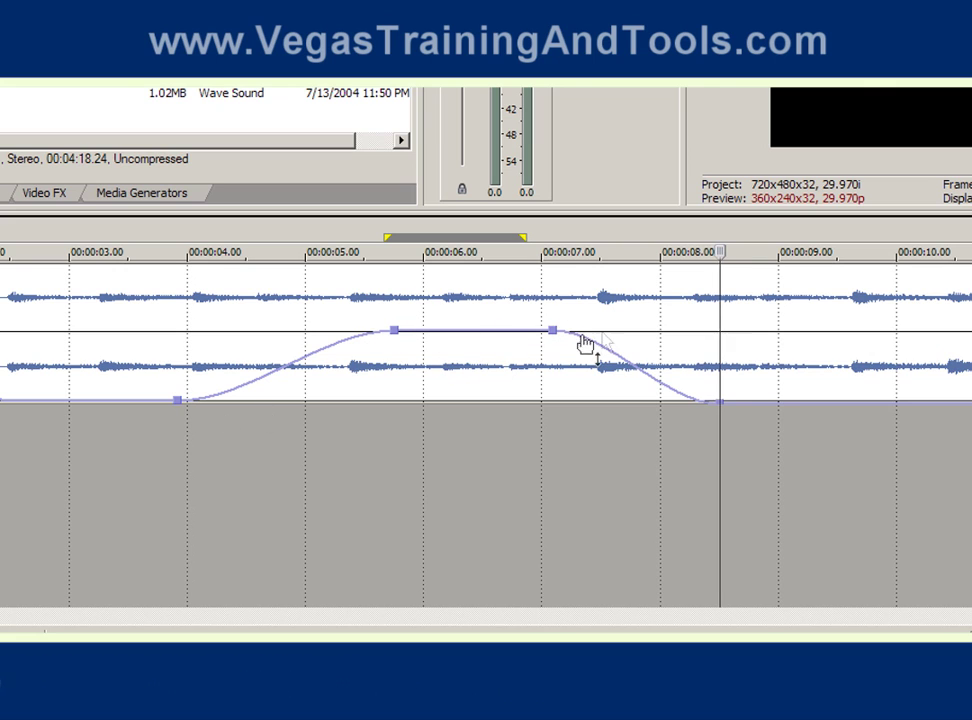
mouse_move(157, 490)
left_mouse_down()
mouse_move(146, 521)
mouse_move(156, 508)
left_mouse_up()
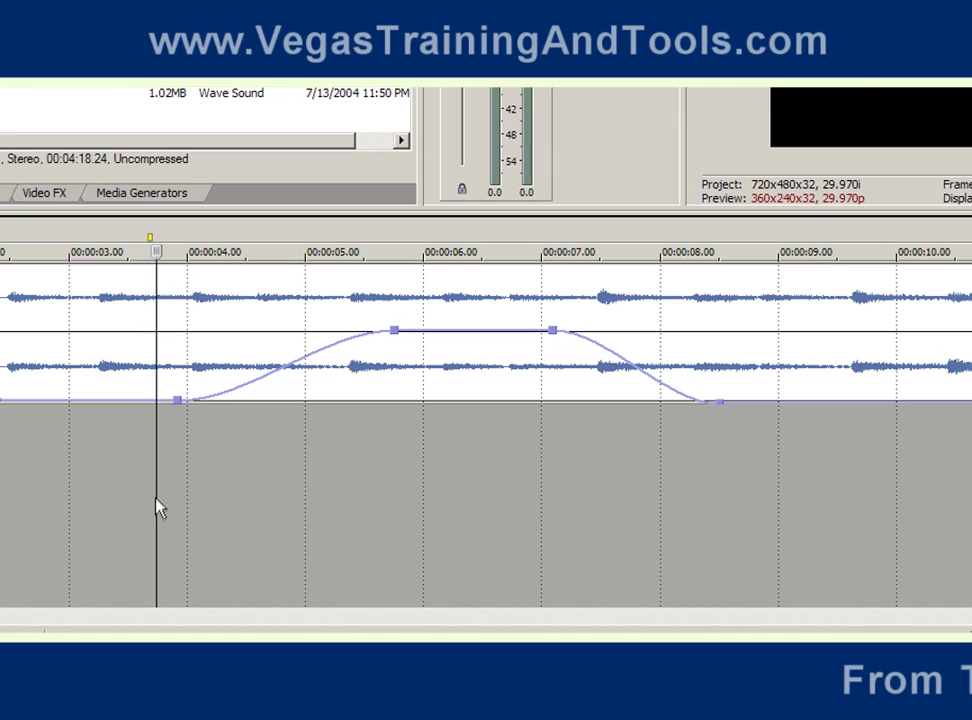
key("space")
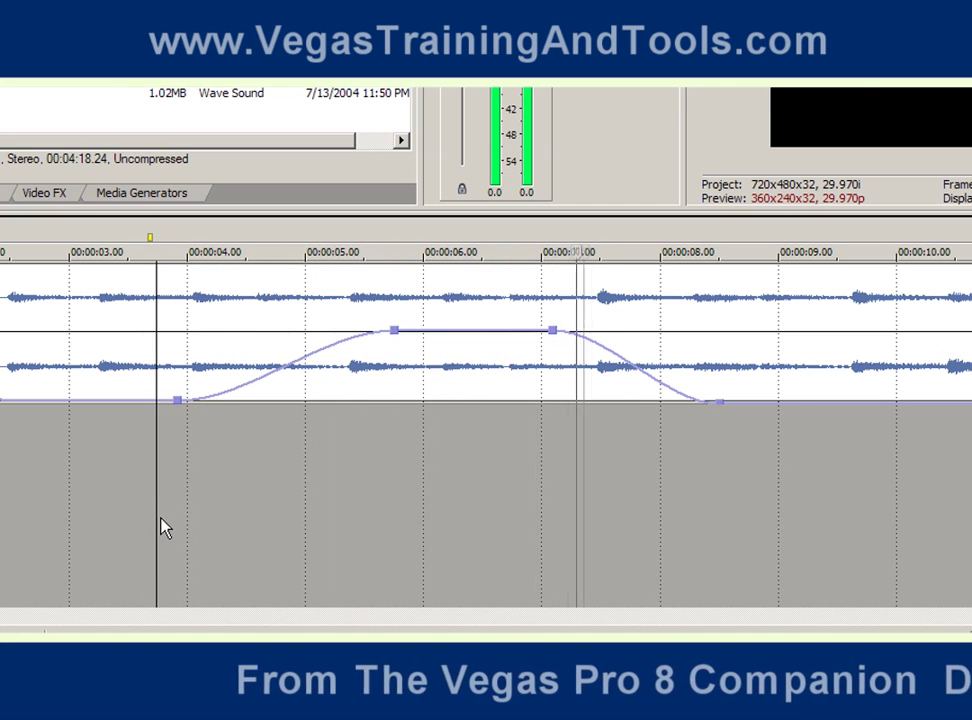
key("space")
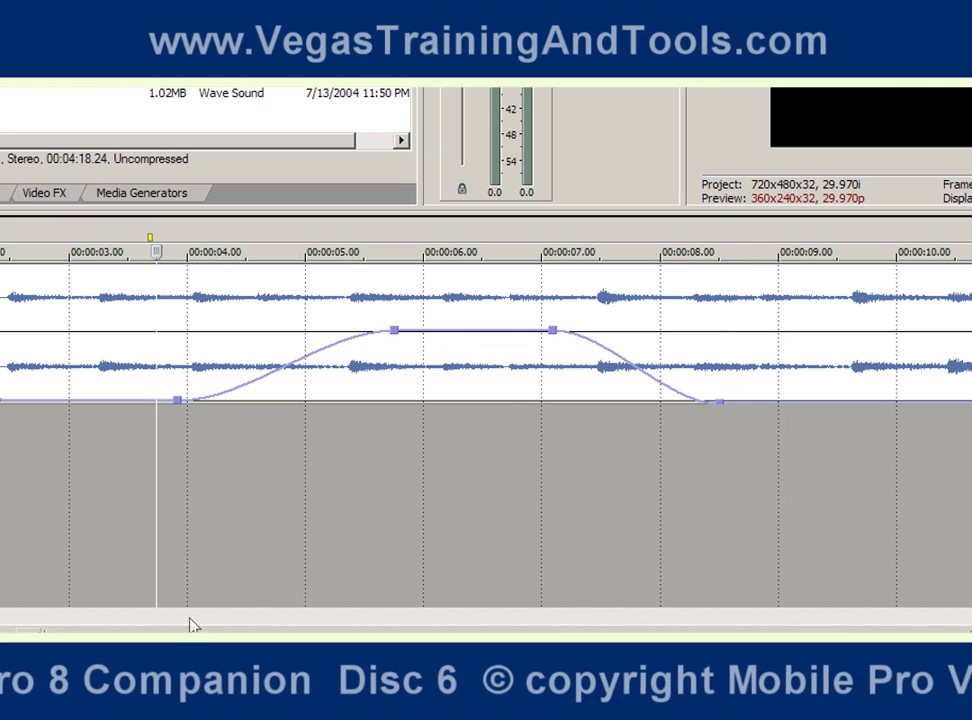
scroll(10, 614, "down", 6)
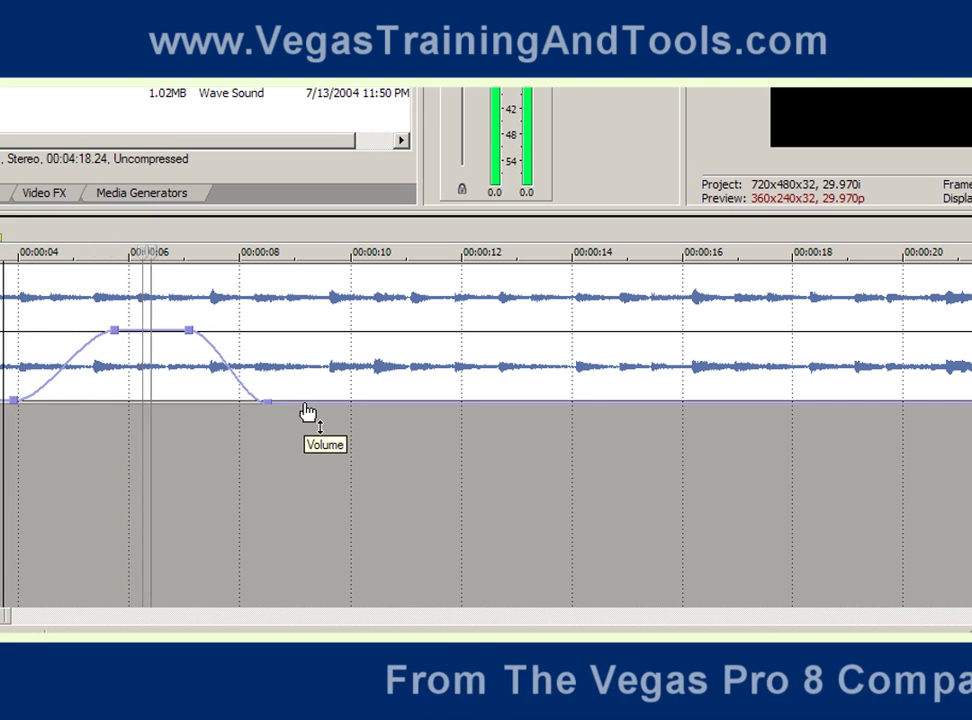
Add envelope points at about 9, 10.5, 12, 15, 17.5 and 20 s: full, -7.8, 0.8, -12.9 dB, full, silence.
double_click(308, 405)
left_click_drag(309, 405, 325, 287)
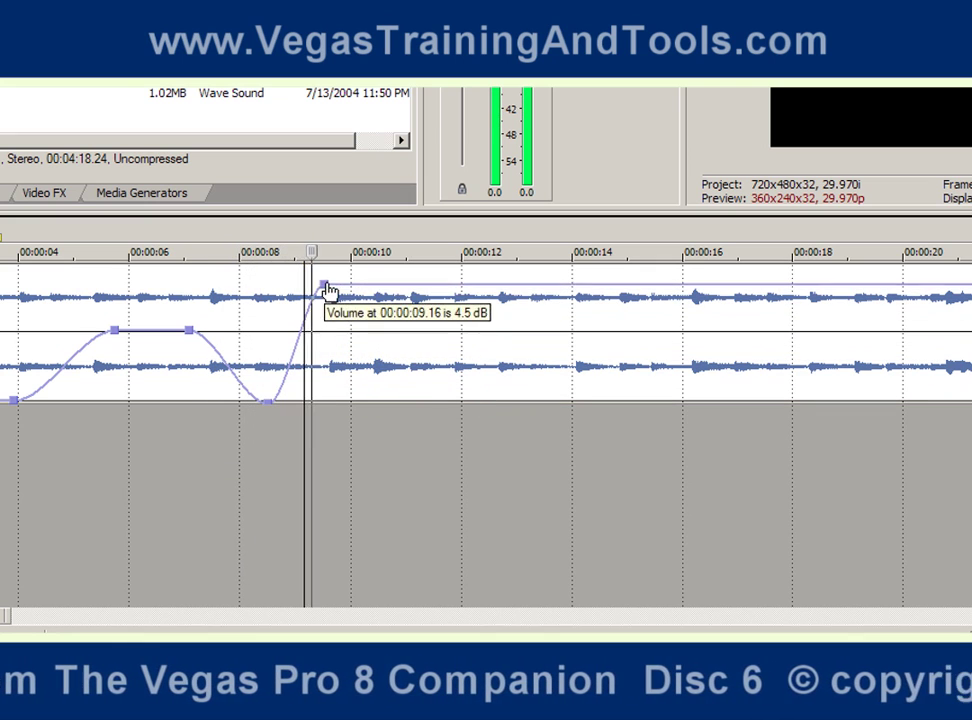
double_click(425, 291)
left_click_drag(425, 291, 430, 380)
double_click(508, 375)
left_click_drag(508, 375, 514, 326)
double_click(650, 331)
left_click_drag(650, 331, 676, 400)
double_click(745, 401)
left_click_drag(745, 401, 812, 287)
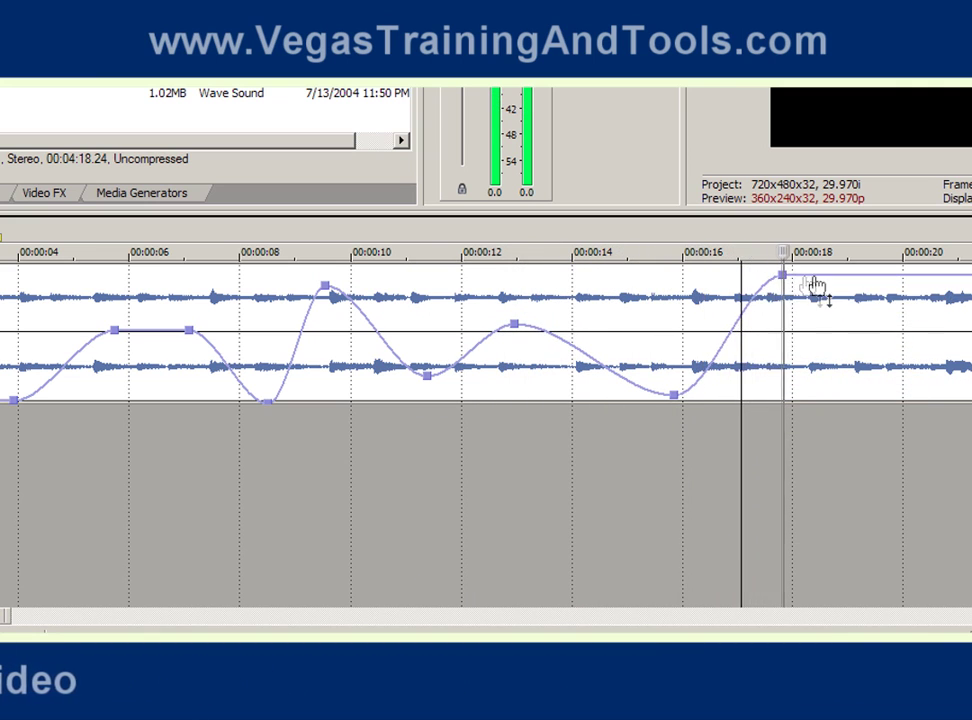
double_click(913, 276)
left_click_drag(913, 276, 907, 403)
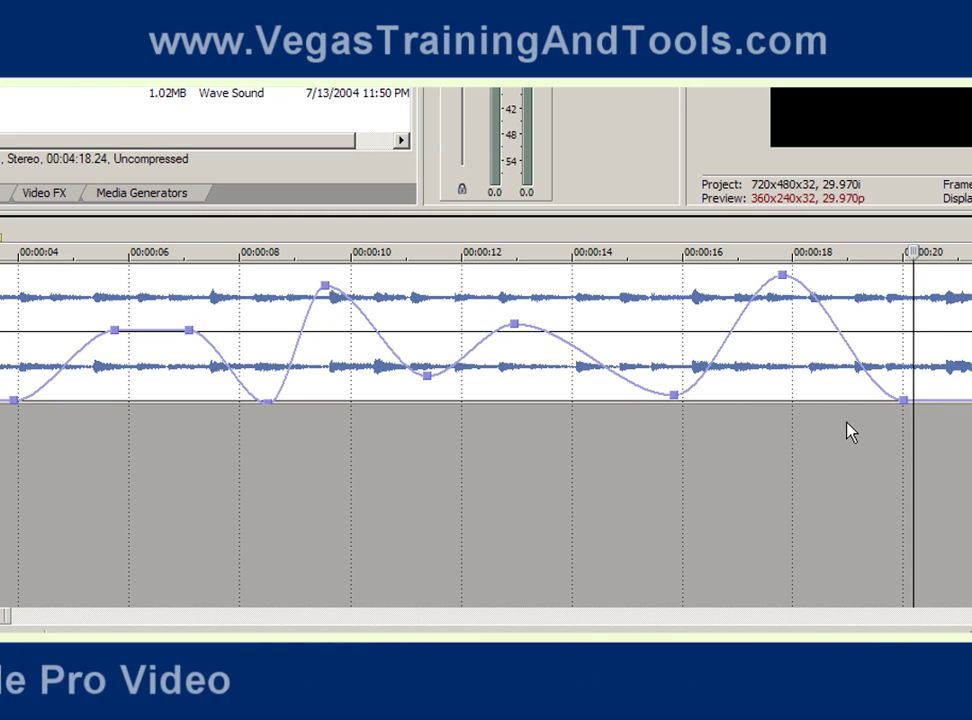
Use Set To... to enter .7 dB as the exact volume of the 00:00:07.03 envelope point.
mouse_move(191, 335)
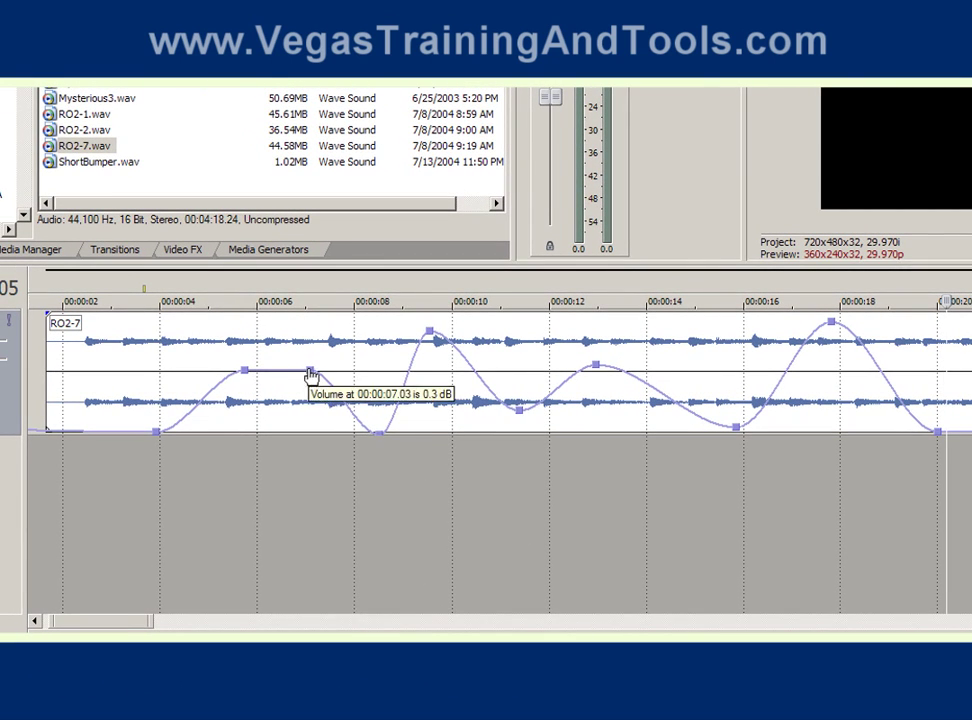
right_click(310, 375)
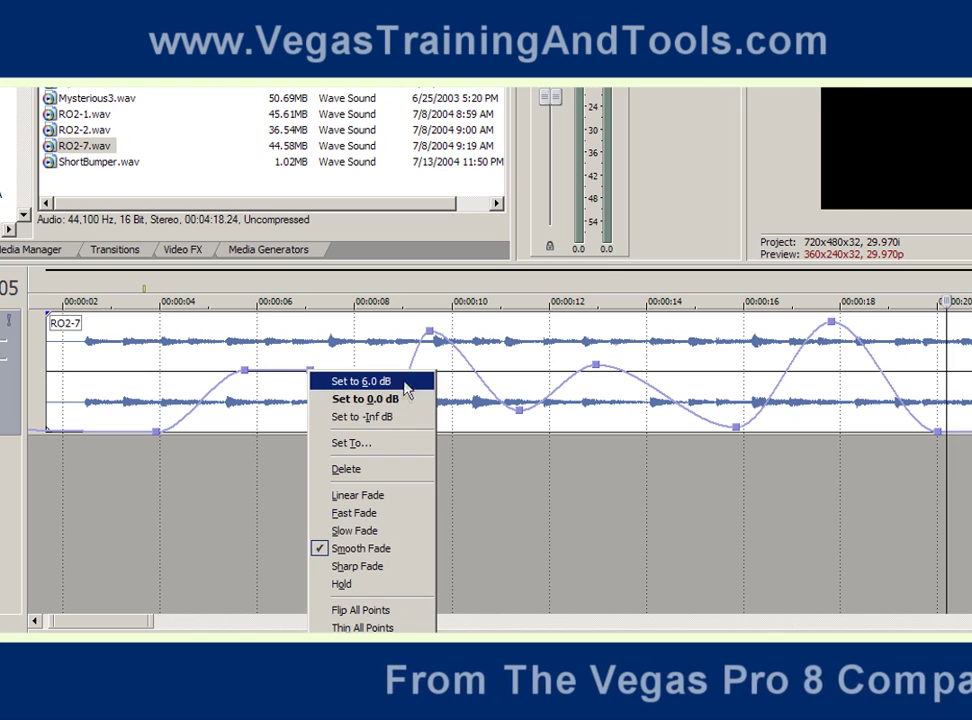
left_click(366, 443)
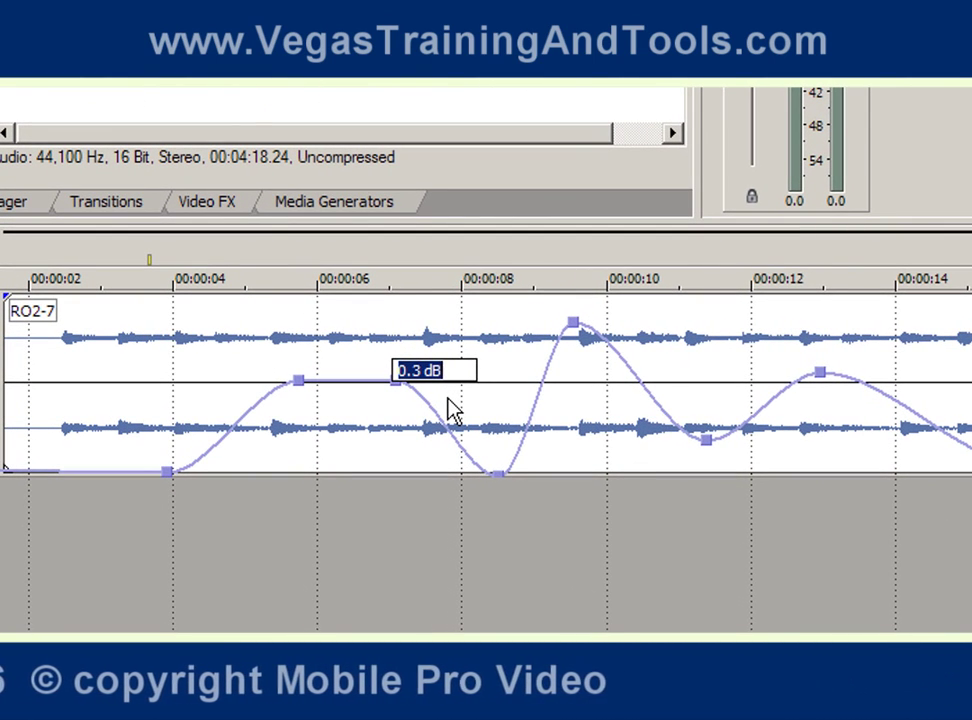
type(".7")
key("Return")
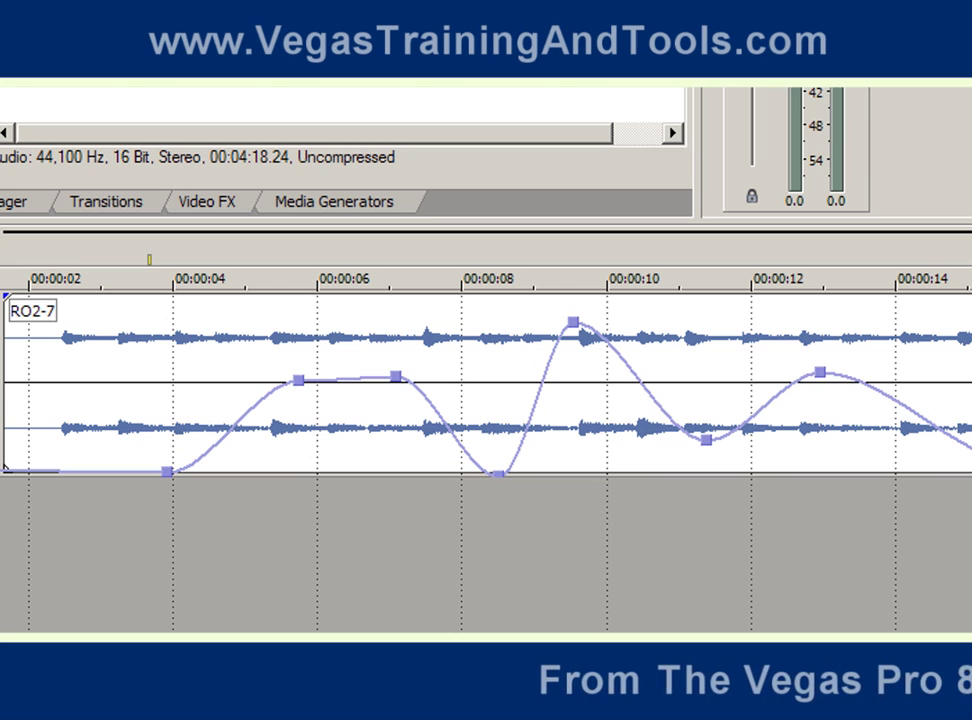
Nudge the 00:00:07.03 envelope point up and down, aiming for a volume of 0.4 dB.
mouse_move(401, 388)
left_click_drag(401, 388, 400, 386)
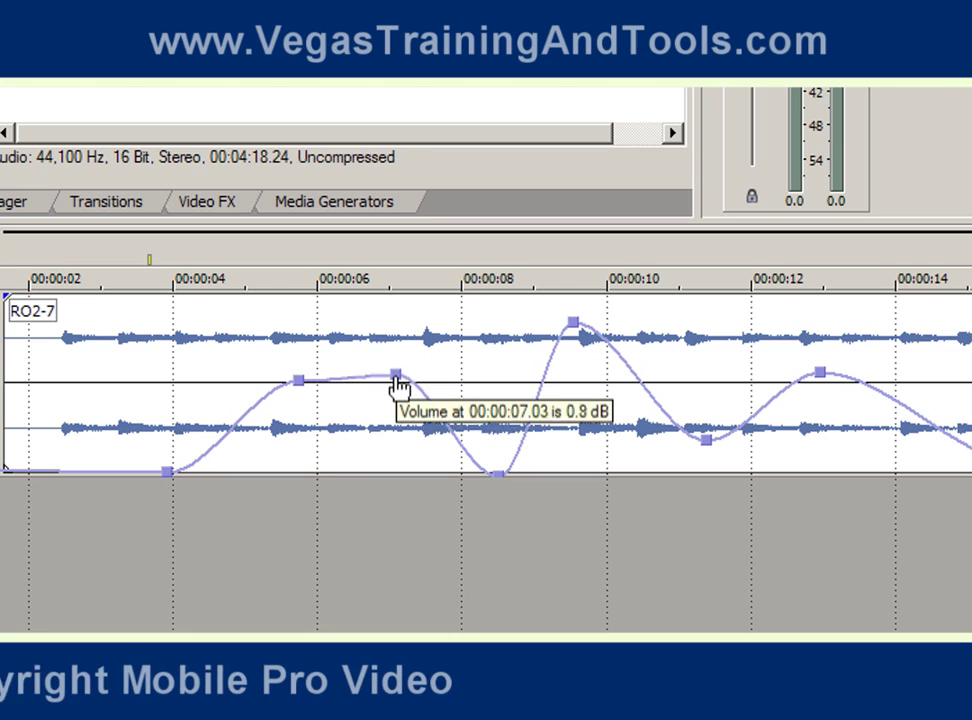
left_click(400, 386)
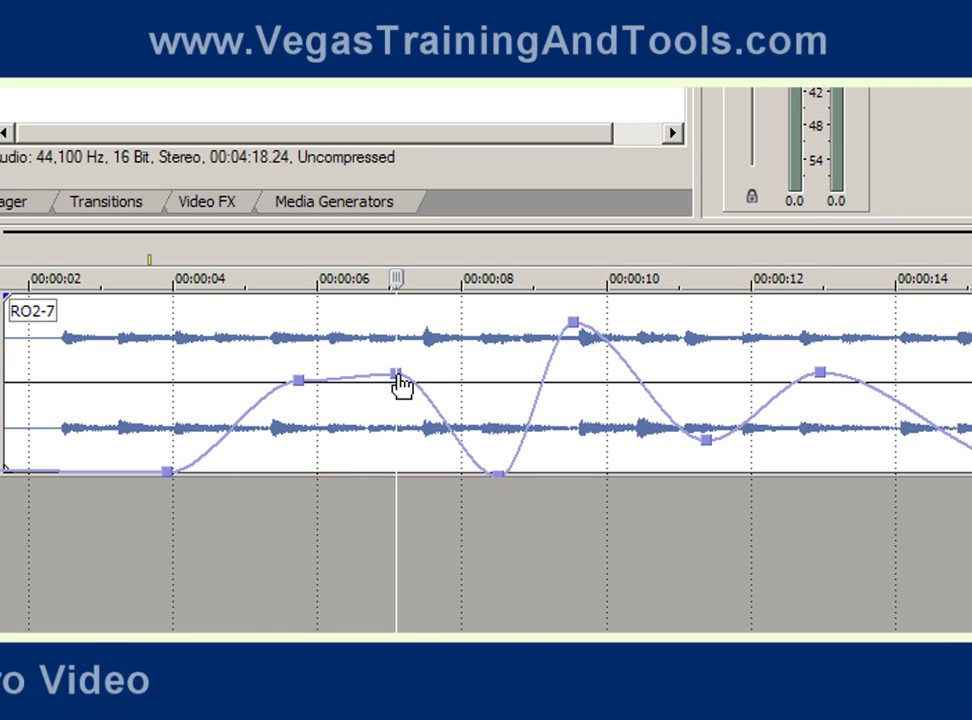
left_click_drag(401, 386, 401, 384)
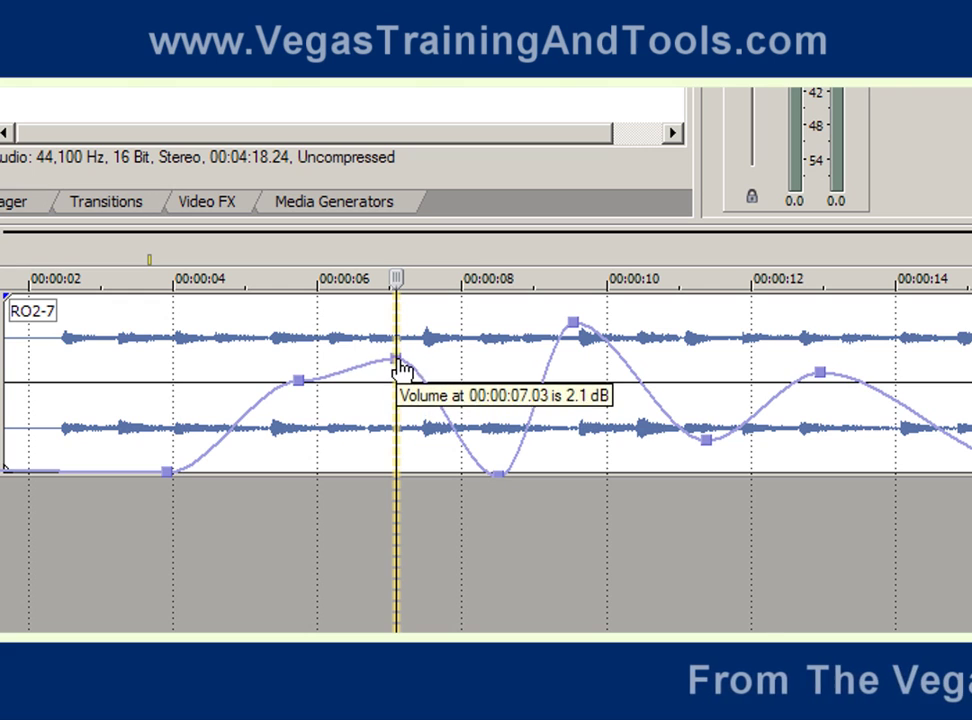
left_click_drag(402, 366, 402, 367)
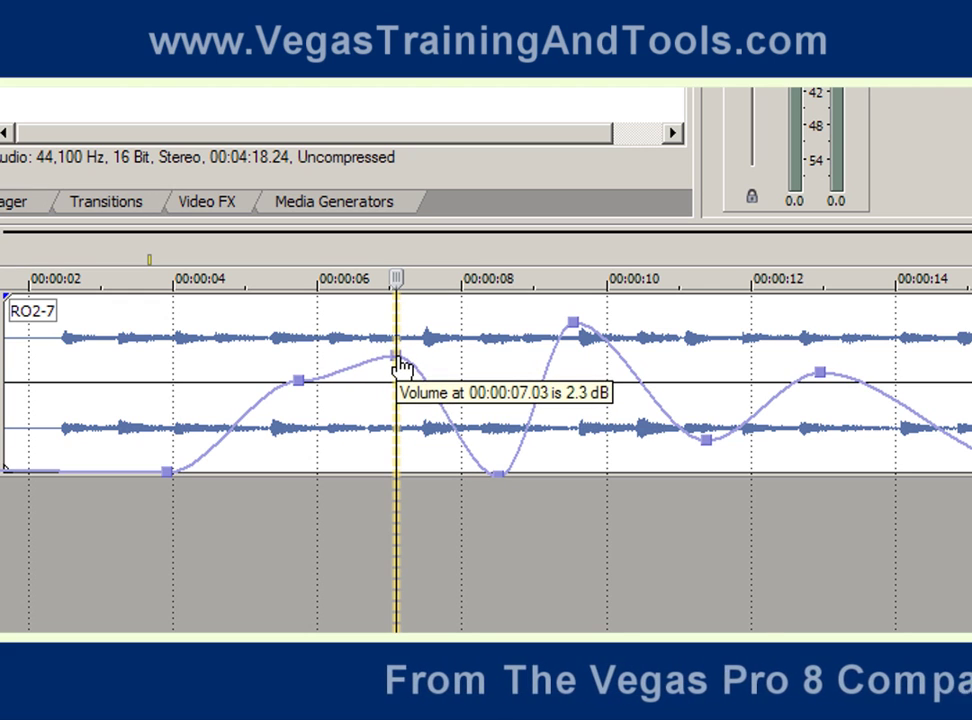